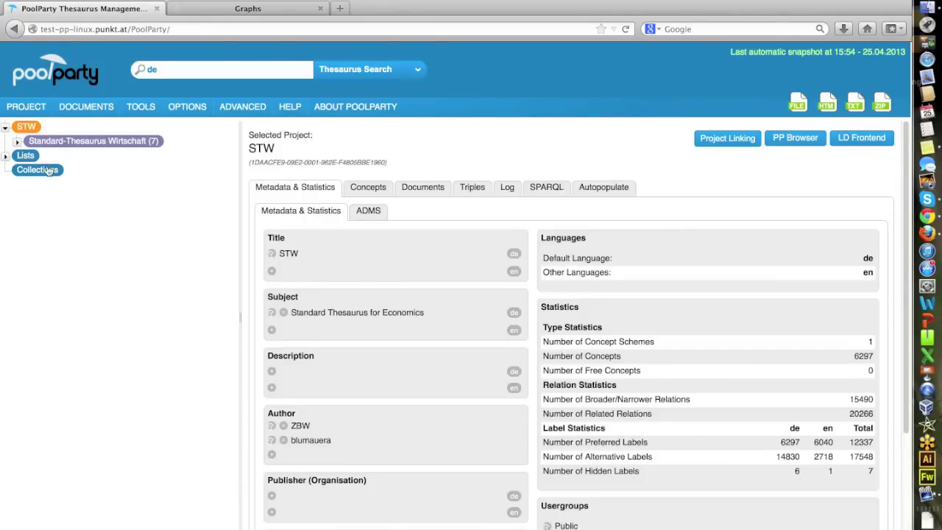
Expand the Standard-Thesaurus Wirtschaft (7) concept scheme in the STW project tree.
{"action": "left_click", "coordinate": [18, 141]}
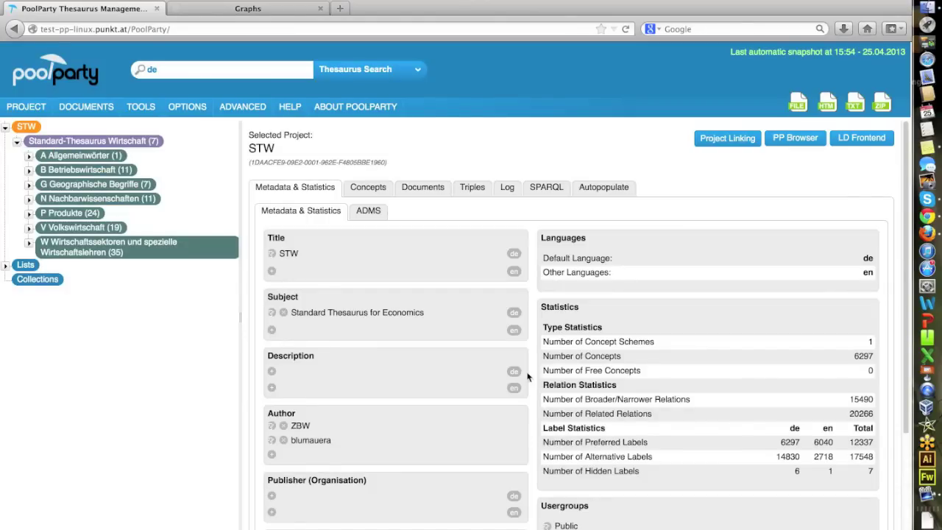
Highlight the STW total of 6297 concepts in the project statistics.
{"action": "double_click", "coordinate": [864, 355]}
Export the STW project to Virtuoso via Export... and dismiss the success message.
{"action": "left_click", "coordinate": [35, 113]}
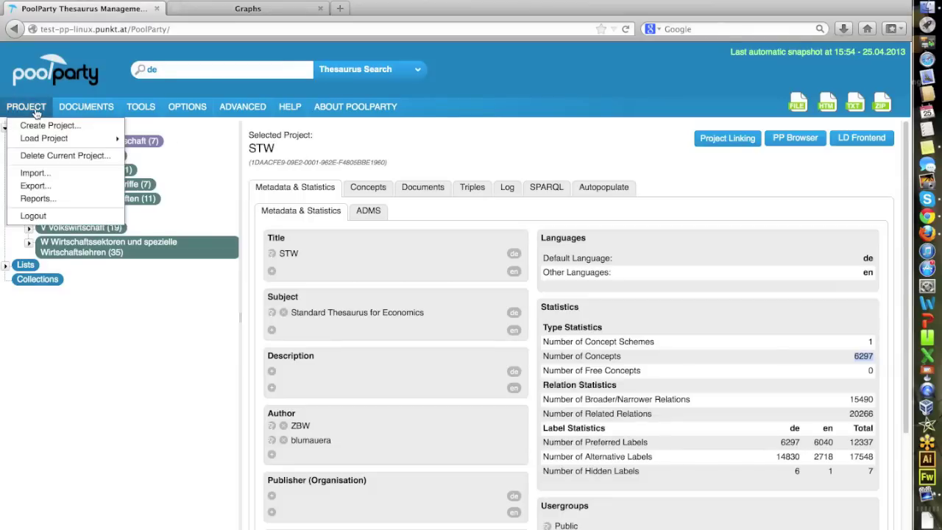
{"action": "left_click", "coordinate": [33, 186]}
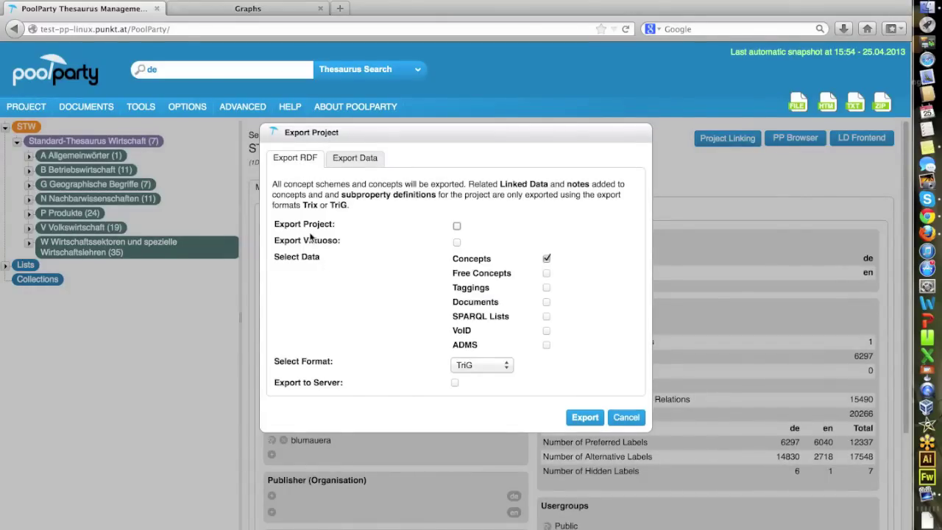
{"action": "left_click", "coordinate": [457, 242]}
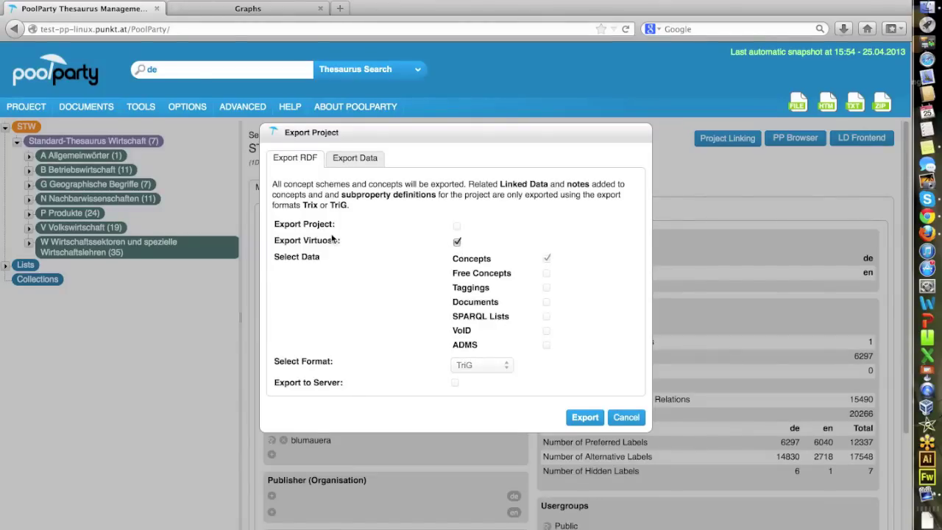
{"action": "left_click", "coordinate": [582, 421]}
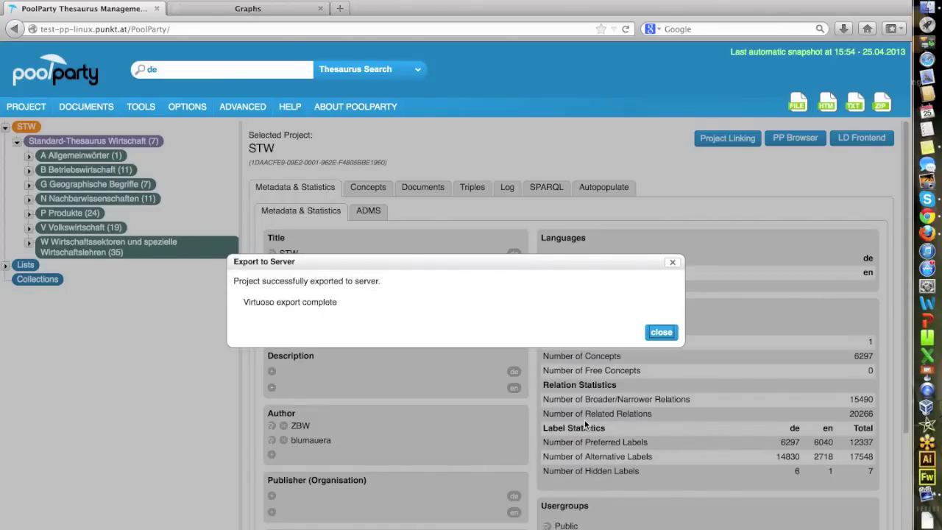
{"action": "left_click", "coordinate": [668, 332]}
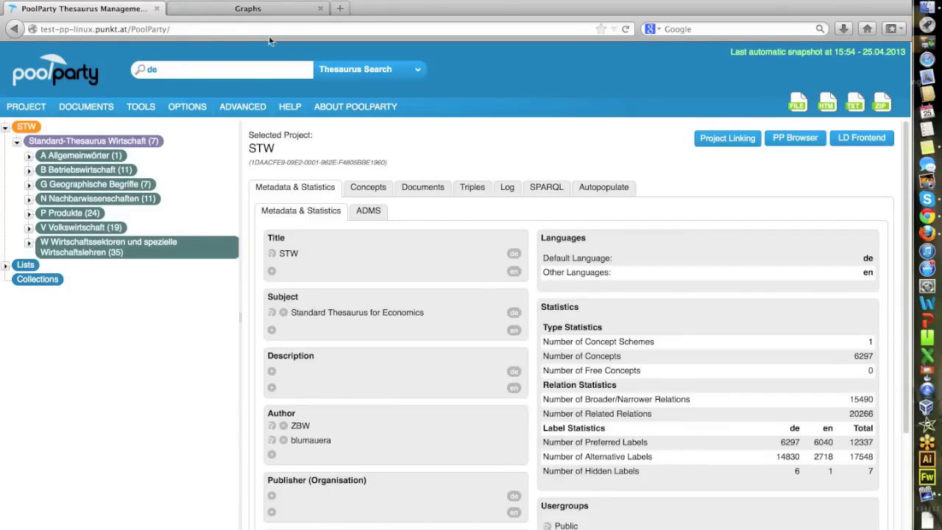
Reload Virtuoso's Linked Data > Graphs list to show the pilot3.poolparty.biz/STW graph.
{"action": "left_click", "coordinate": [285, 11]}
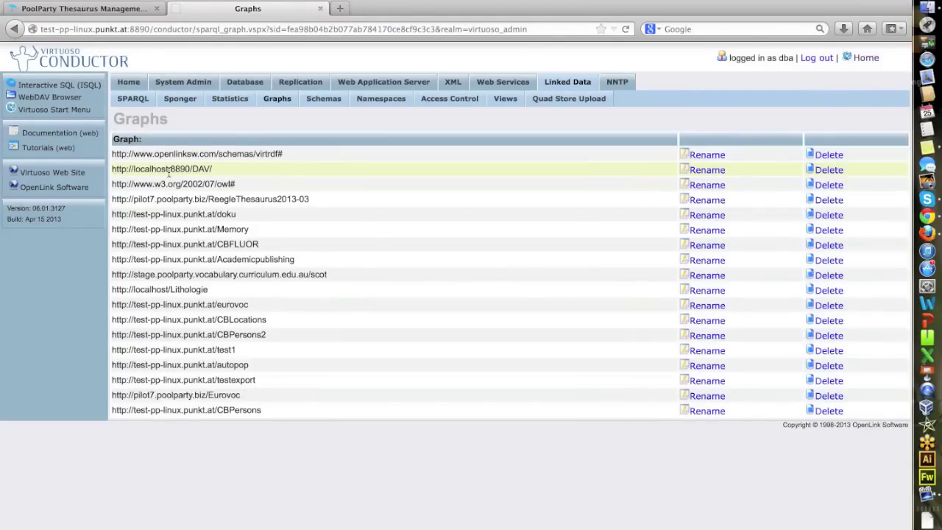
{"action": "left_click", "coordinate": [289, 101]}
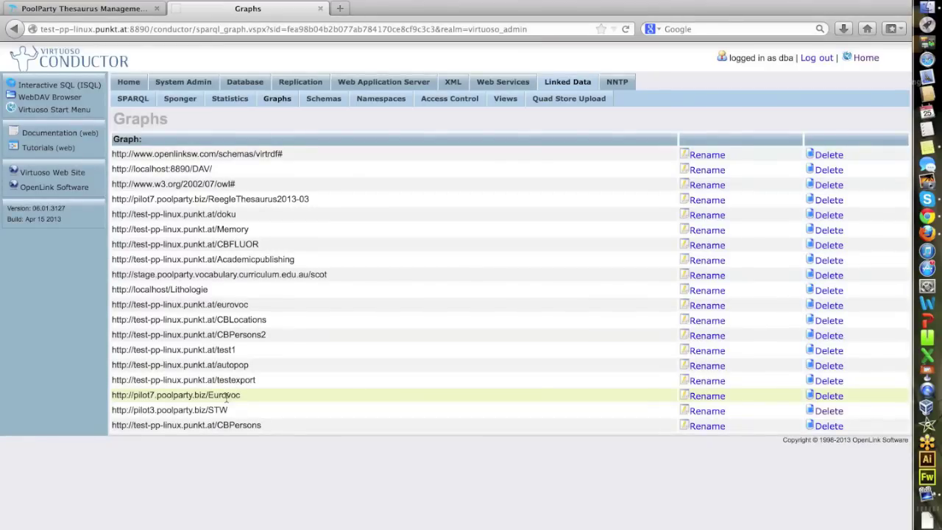
Paste the German-label STW–Eurovoc matching query into the SPARQL Query box and execute it.
{"action": "left_click", "coordinate": [141, 104]}
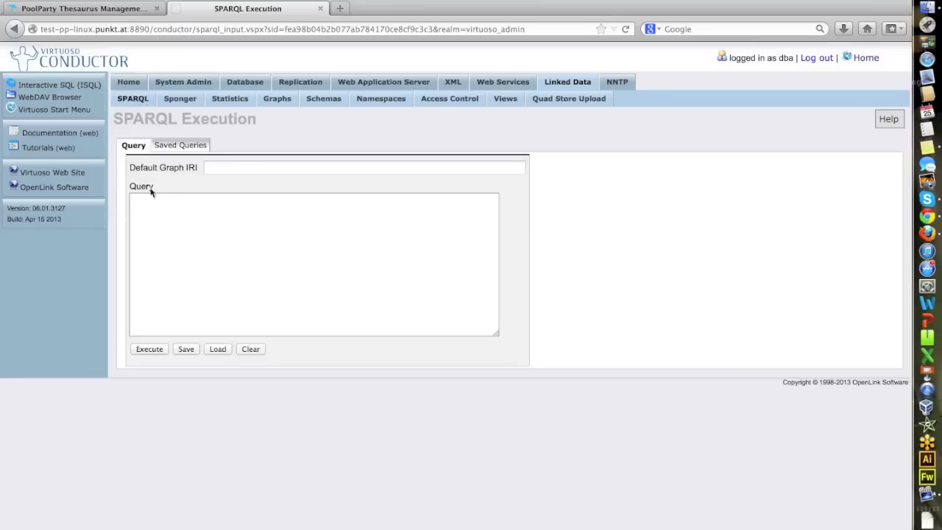
{"action": "left_click", "coordinate": [157, 205]}
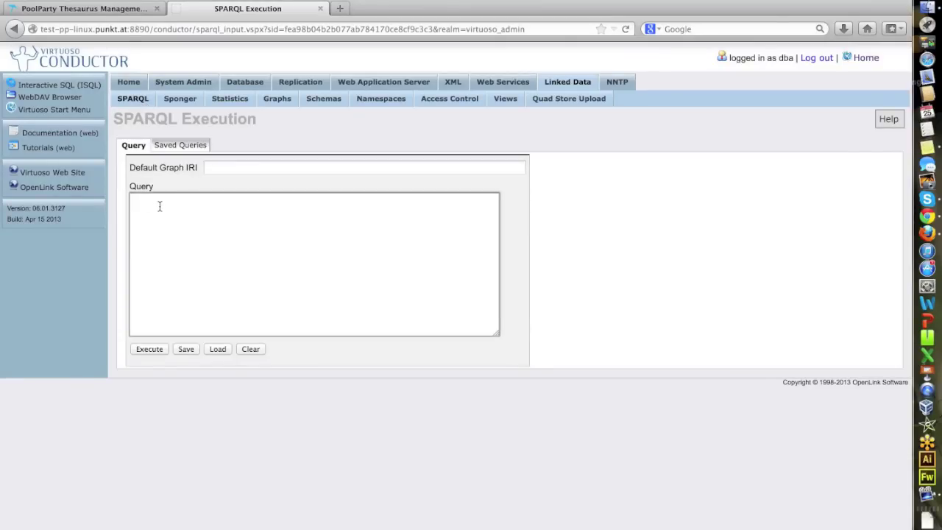
{"action": "left_click", "coordinate": [625, 0]}
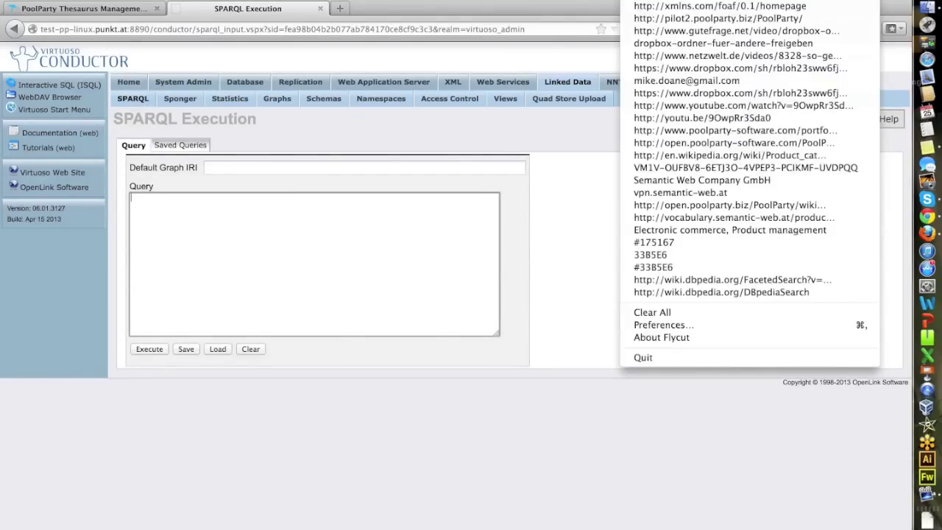
{"action": "key", "text": "Return"}
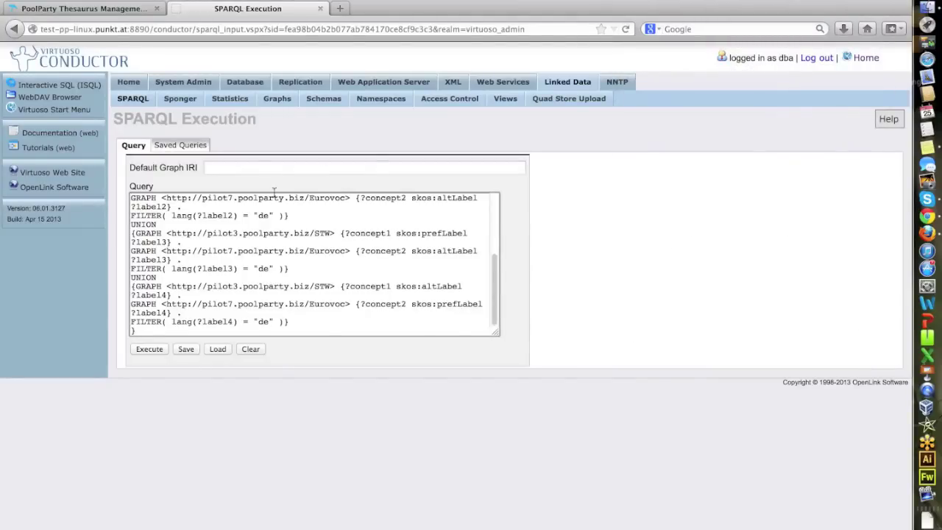
{"action": "scroll", "coordinate": [274, 192], "scroll_direction": "up", "scroll_amount": 5}
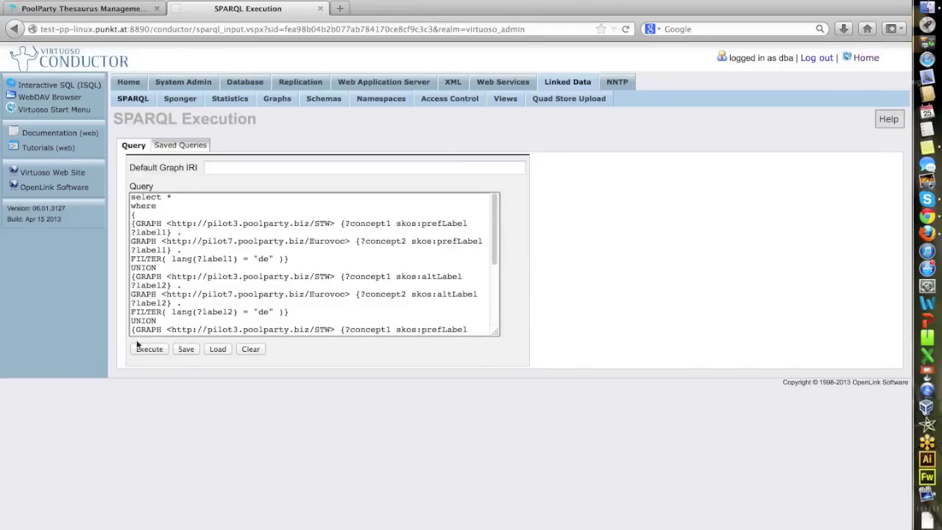
{"action": "left_click", "coordinate": [150, 349]}
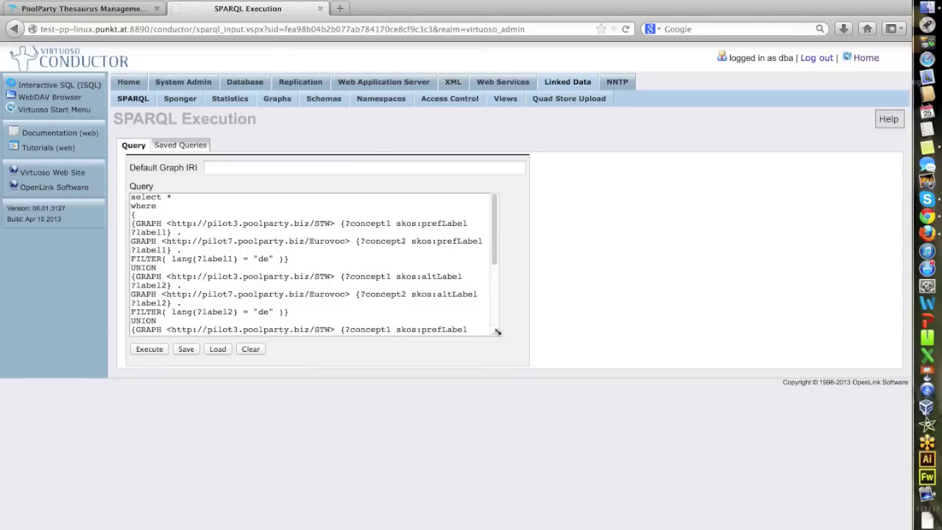
Enlarge the Query box to fit the whole query and scroll down to the results.
{"action": "left_click_drag", "start_coordinate": [497, 332], "coordinate": [590, 397]}
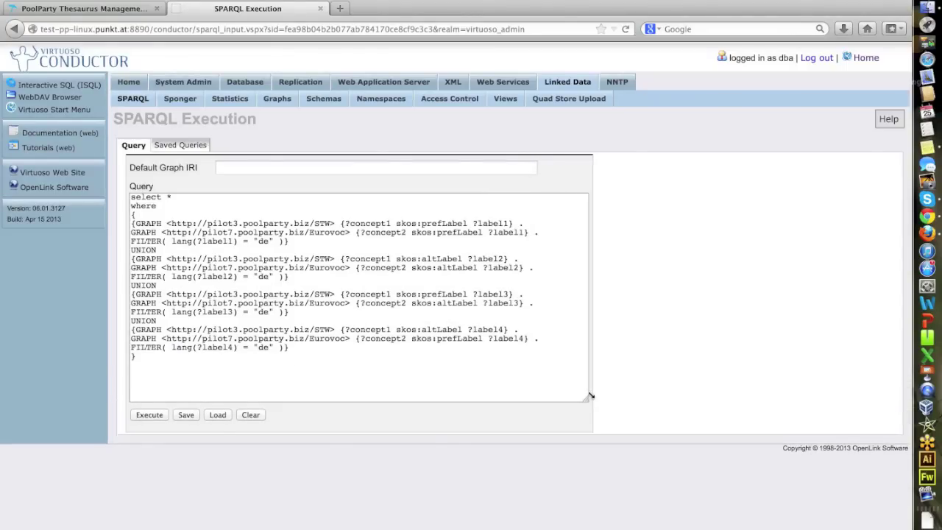
{"action": "scroll", "coordinate": [388, 348], "scroll_direction": "down", "scroll_amount": 5}
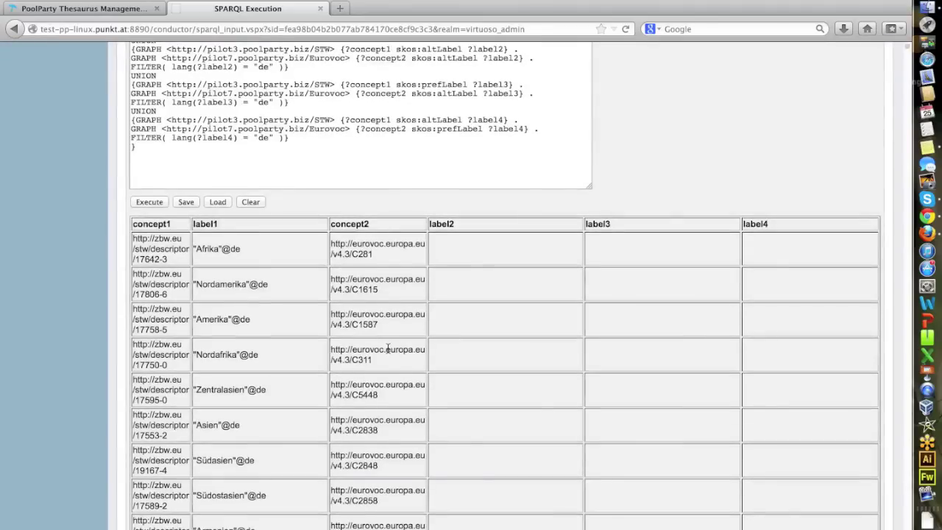
{"action": "scroll", "coordinate": [387, 349], "scroll_direction": "down", "scroll_amount": 3}
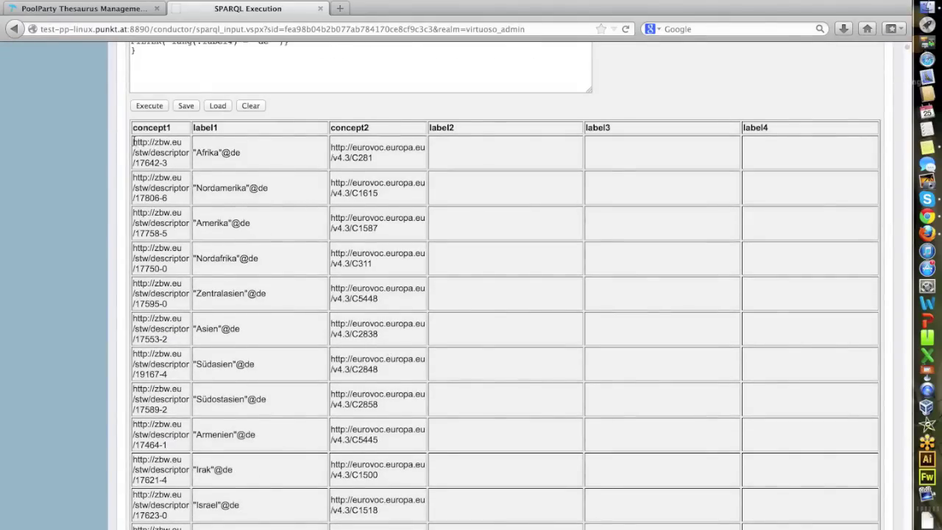
Select the first STW and Eurovoc concept URIs and the labels Afrika and Nordamerika.
{"action": "left_click_drag", "start_coordinate": [133, 141], "coordinate": [178, 163]}
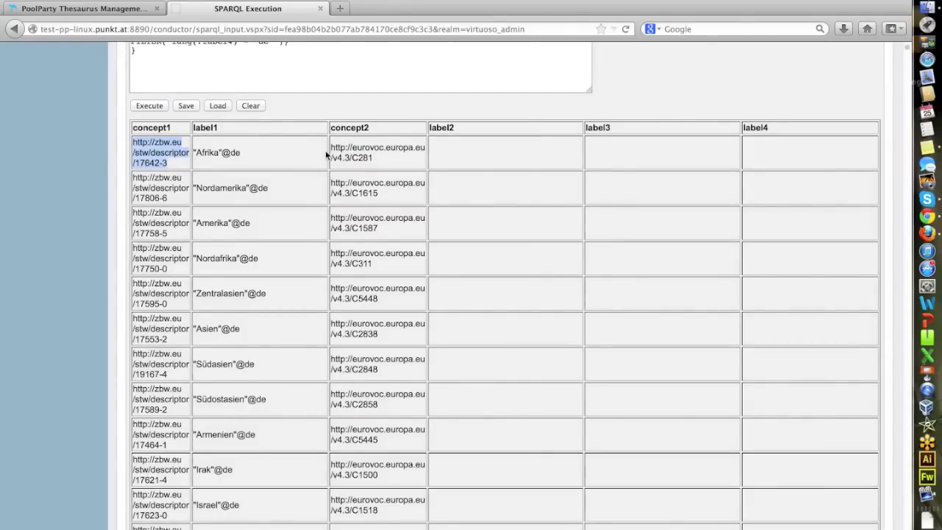
{"action": "left_click_drag", "start_coordinate": [329, 144], "coordinate": [372, 158]}
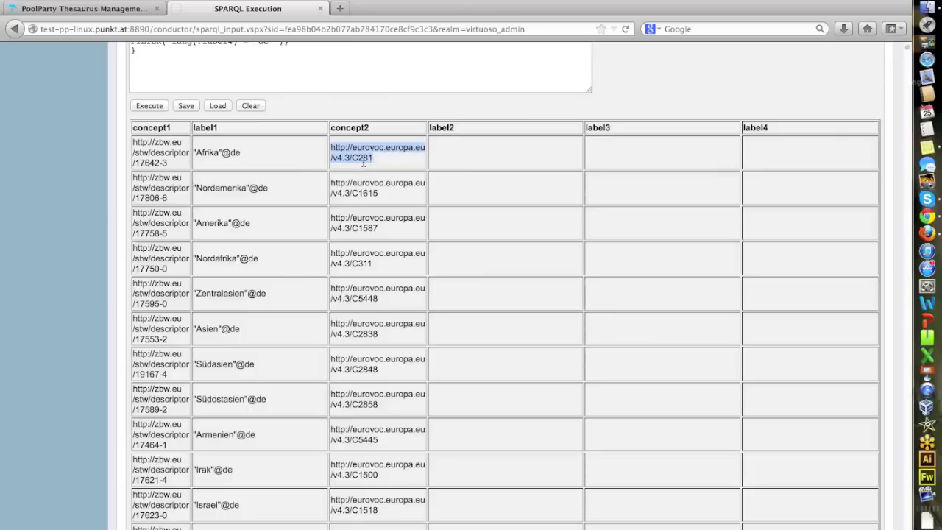
{"action": "left_click", "coordinate": [200, 150]}
{"action": "double_click", "coordinate": [200, 150]}
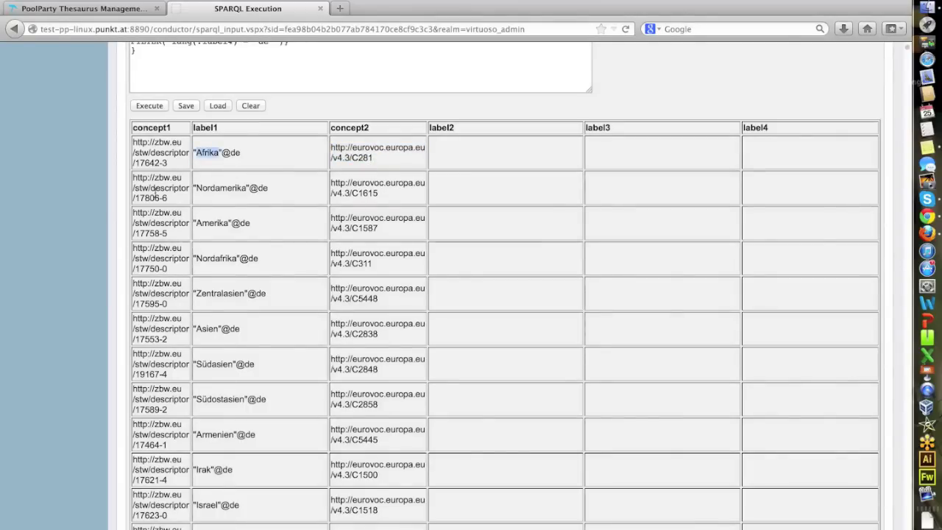
{"action": "double_click", "coordinate": [220, 190]}
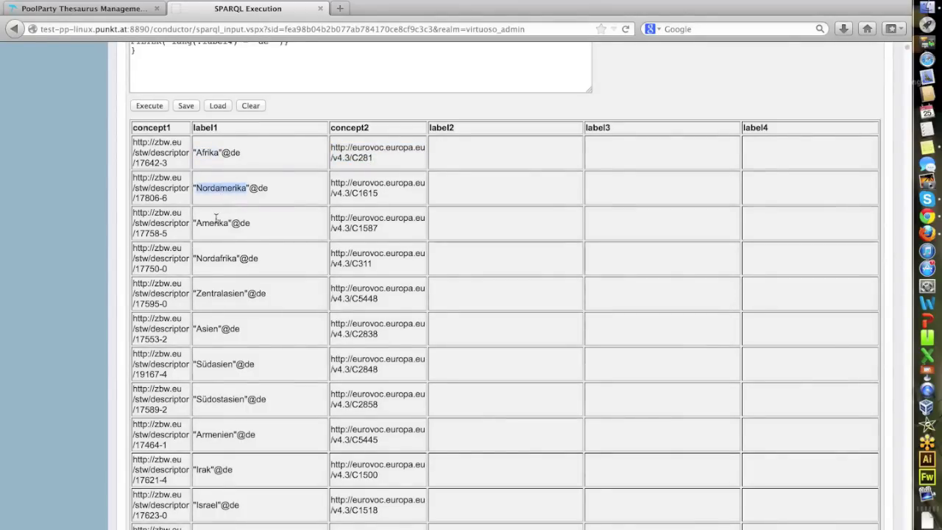
Scroll through matches like Arbeitslohn, Transportmittel, Umweltschaden, then return to the PoolParty STW page.
{"action": "scroll", "coordinate": [215, 217], "scroll_direction": "down", "scroll_amount": 5}
{"action": "scroll", "coordinate": [216, 217], "scroll_direction": "down", "scroll_amount": 5}
{"action": "scroll", "coordinate": [216, 217], "scroll_direction": "down", "scroll_amount": 5}
{"action": "scroll", "coordinate": [216, 214], "scroll_direction": "down", "scroll_amount": 5}
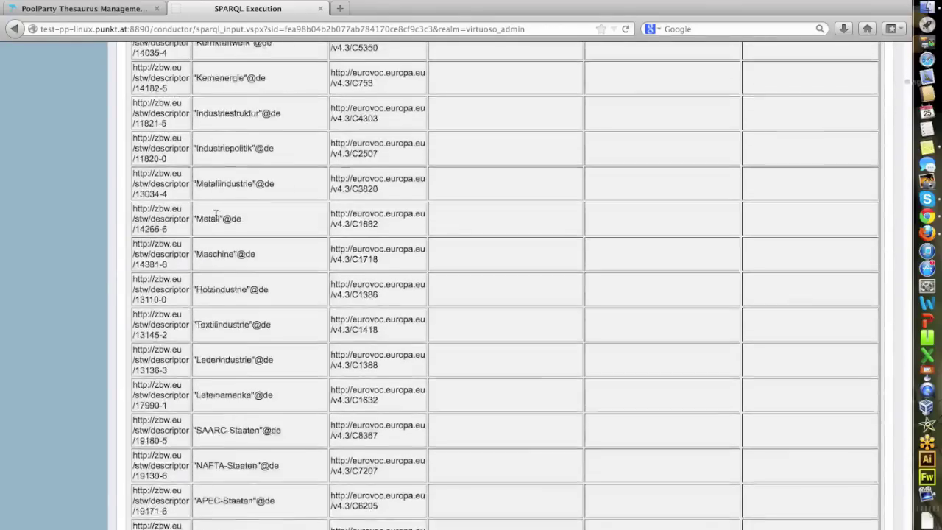
{"action": "scroll", "coordinate": [216, 215], "scroll_direction": "down", "scroll_amount": 5}
{"action": "scroll", "coordinate": [216, 214], "scroll_direction": "down", "scroll_amount": 5}
{"action": "scroll", "coordinate": [215, 214], "scroll_direction": "down", "scroll_amount": 5}
{"action": "scroll", "coordinate": [216, 214], "scroll_direction": "down", "scroll_amount": 5}
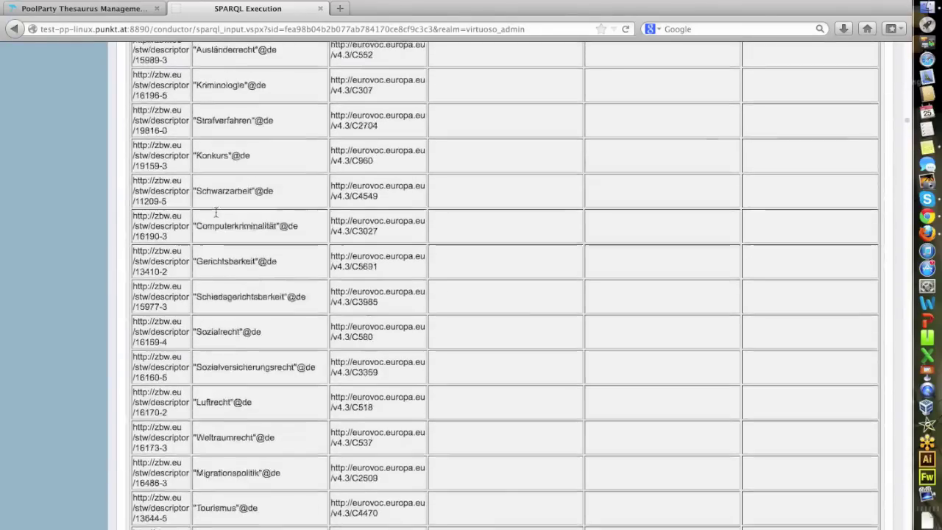
{"action": "scroll", "coordinate": [216, 213], "scroll_direction": "down", "scroll_amount": 5}
{"action": "scroll", "coordinate": [215, 213], "scroll_direction": "down", "scroll_amount": 5}
{"action": "scroll", "coordinate": [215, 213], "scroll_direction": "down", "scroll_amount": 5}
{"action": "scroll", "coordinate": [213, 165], "scroll_direction": "down", "scroll_amount": 5}
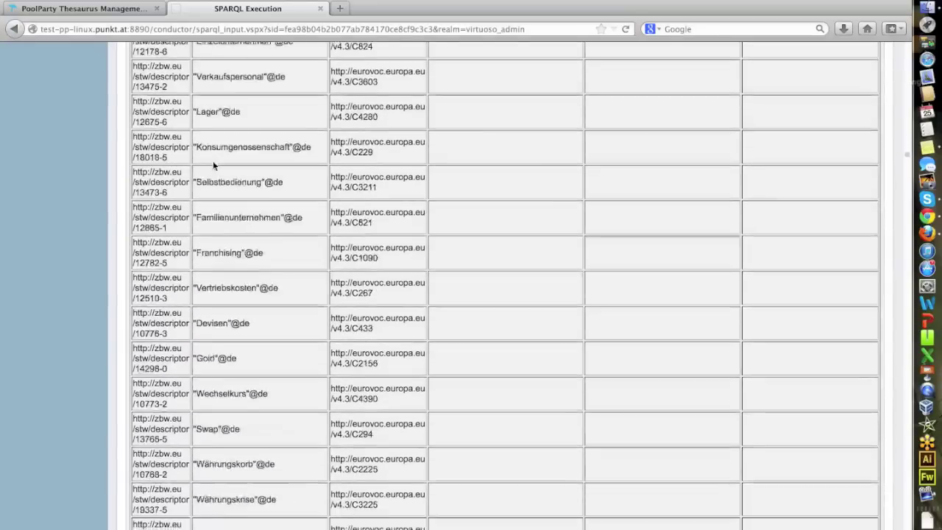
{"action": "scroll", "coordinate": [213, 164], "scroll_direction": "down", "scroll_amount": 5}
{"action": "scroll", "coordinate": [214, 161], "scroll_direction": "down", "scroll_amount": 5}
{"action": "scroll", "coordinate": [214, 162], "scroll_direction": "down", "scroll_amount": 5}
{"action": "scroll", "coordinate": [213, 122], "scroll_direction": "down", "scroll_amount": 5}
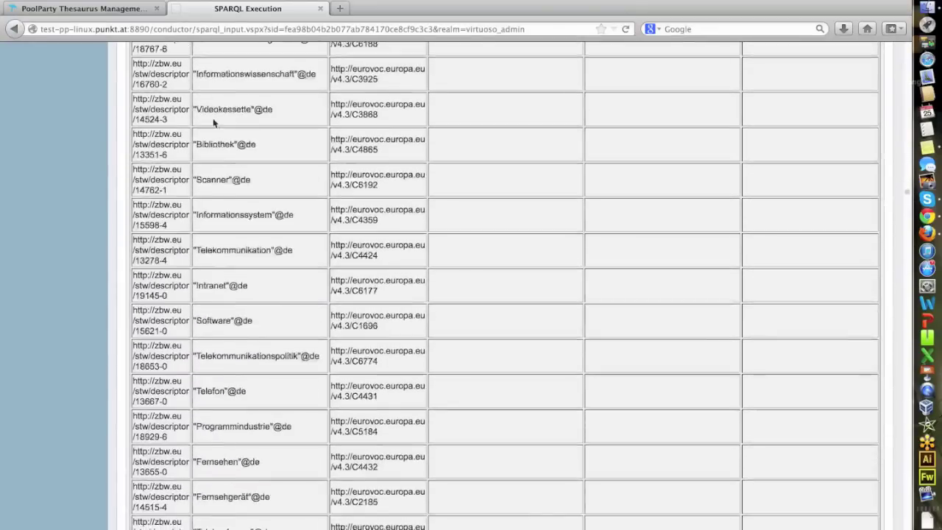
{"action": "scroll", "coordinate": [213, 118], "scroll_direction": "down", "scroll_amount": 5}
{"action": "scroll", "coordinate": [214, 94], "scroll_direction": "down", "scroll_amount": 5}
{"action": "scroll", "coordinate": [213, 94], "scroll_direction": "down", "scroll_amount": 5}
{"action": "scroll", "coordinate": [213, 94], "scroll_direction": "down", "scroll_amount": 5}
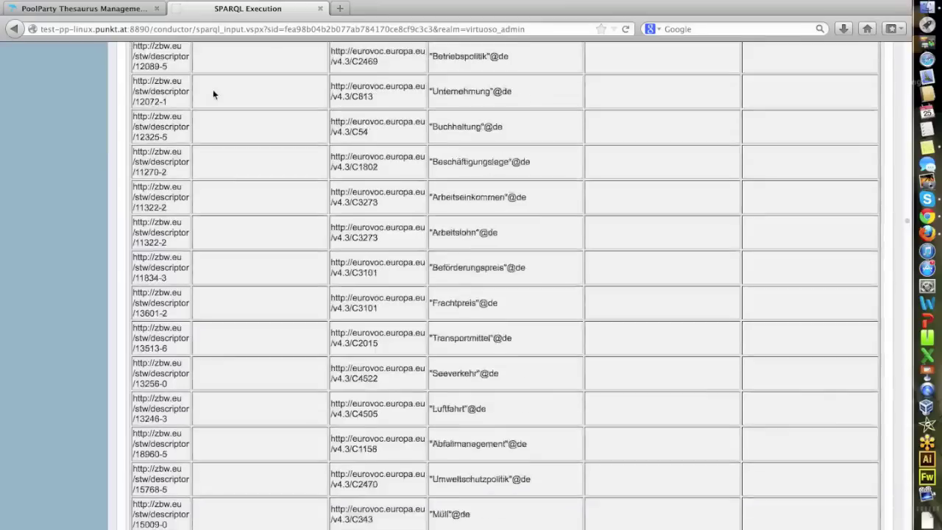
{"action": "scroll", "coordinate": [213, 93], "scroll_direction": "down", "scroll_amount": 5}
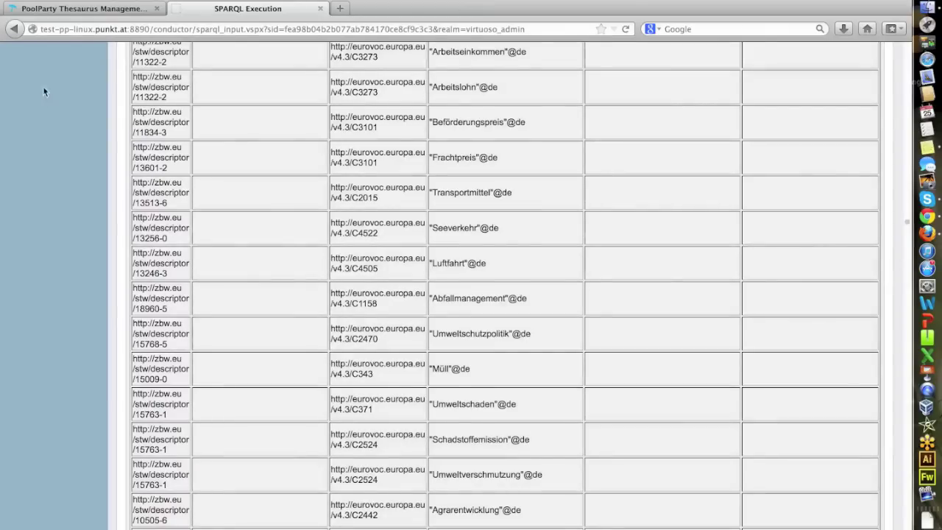
{"action": "left_click", "coordinate": [92, 9]}
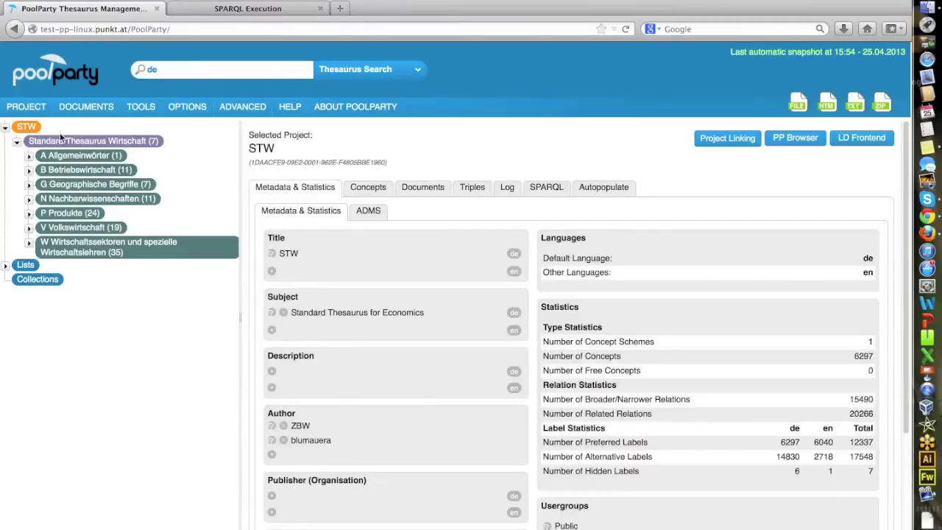